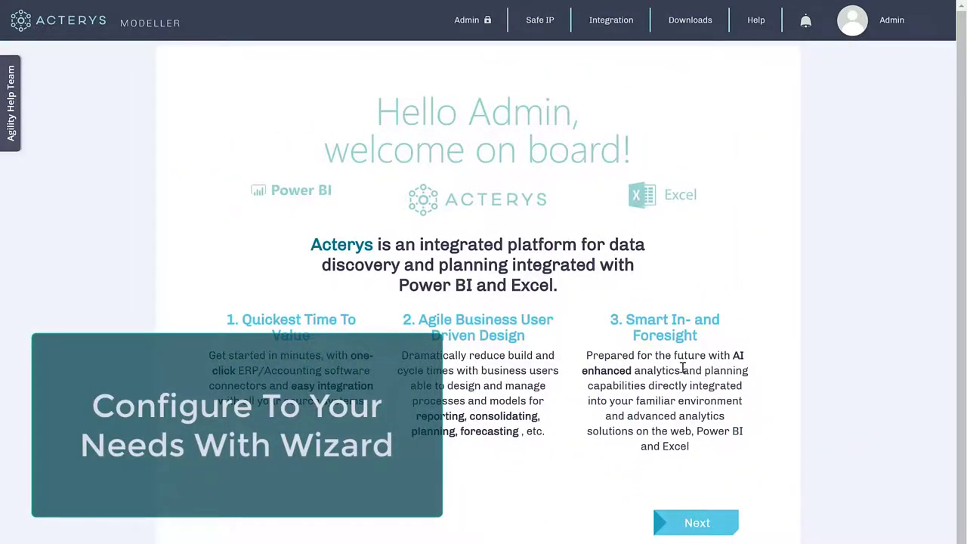
Step: Add the Xero model connector in Acterys Modeller and allow it access to the Xero data
{"action": "left_click", "coordinate": [704, 533]}
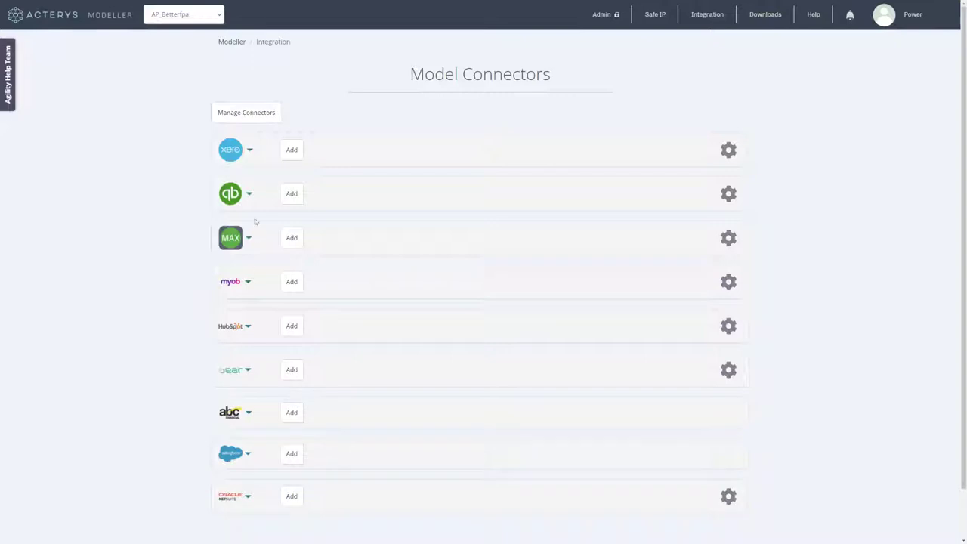
{"action": "left_click", "coordinate": [291, 150]}
{"action": "left_click", "coordinate": [540, 229]}
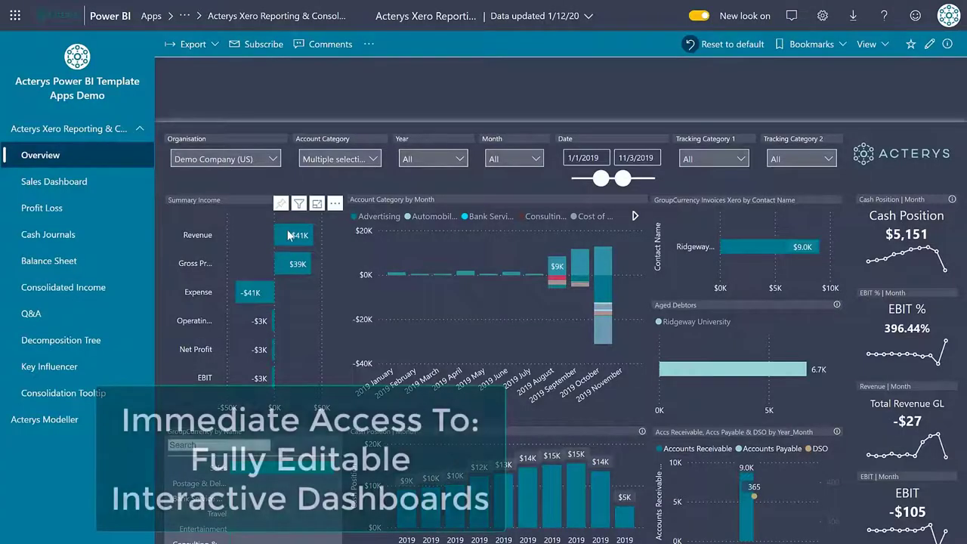
Step: Cross-filter to Revenue, select all organisations in the slicer, and bring up drill options on the $57K bar
{"action": "left_click", "coordinate": [288, 236]}
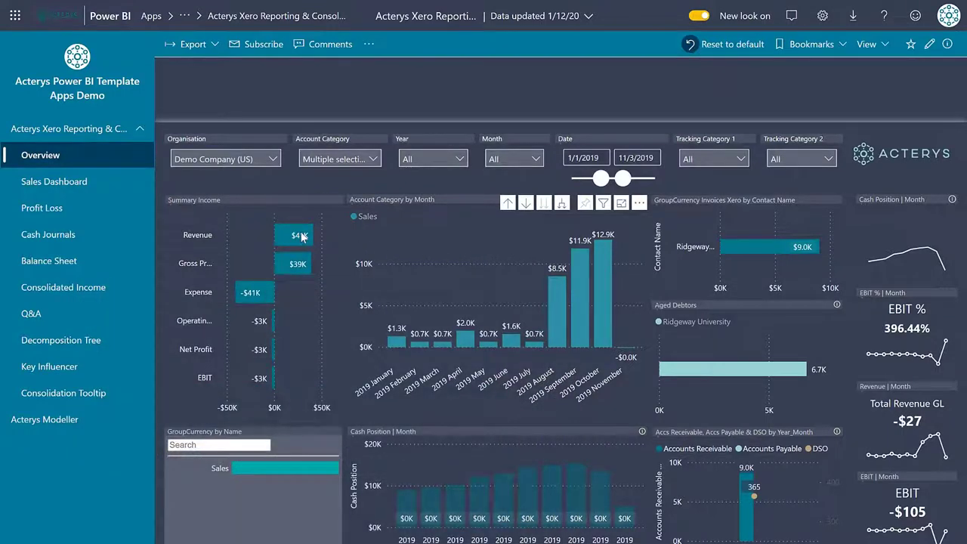
{"action": "left_click", "coordinate": [275, 160]}
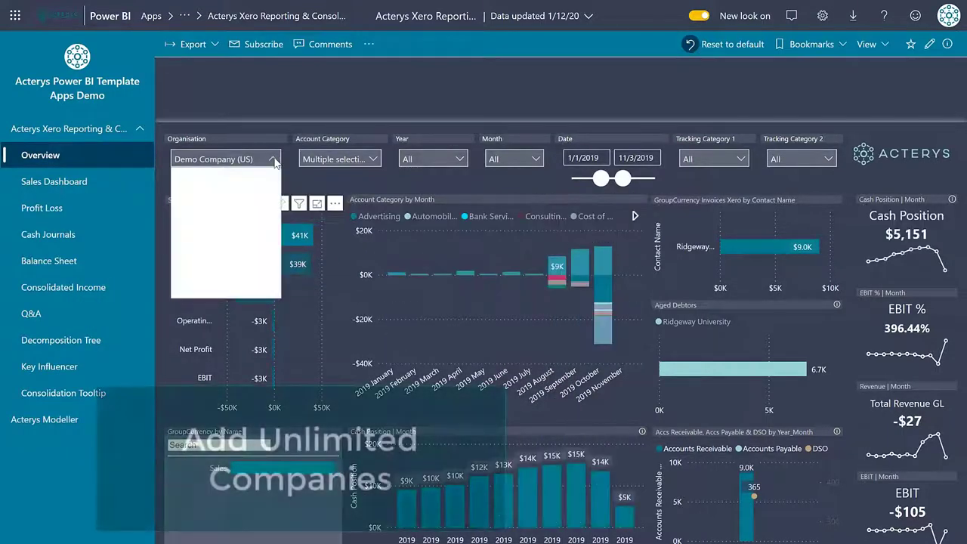
{"action": "left_click", "coordinate": [205, 174]}
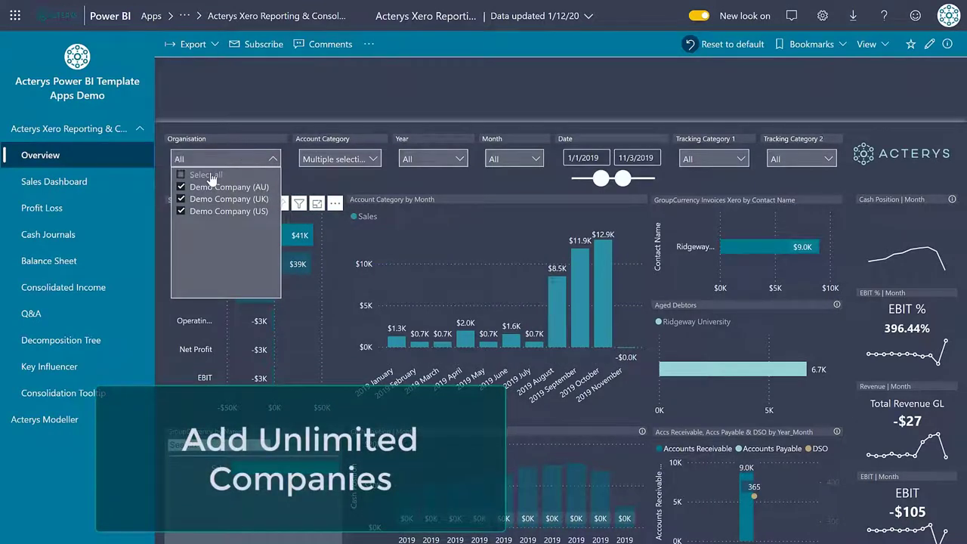
{"action": "left_click", "coordinate": [287, 168]}
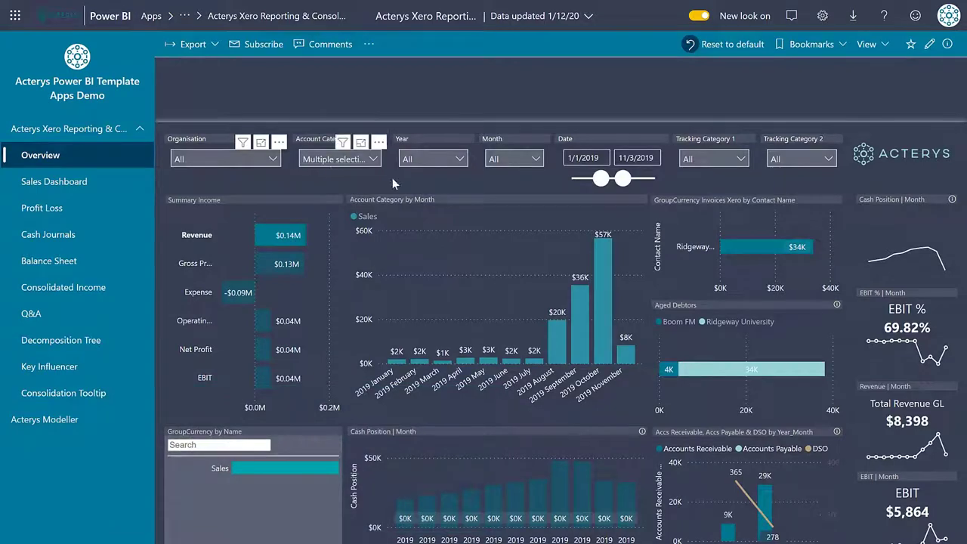
{"action": "right_click", "coordinate": [603, 277]}
{"action": "mouse_move", "coordinate": [643, 356]}
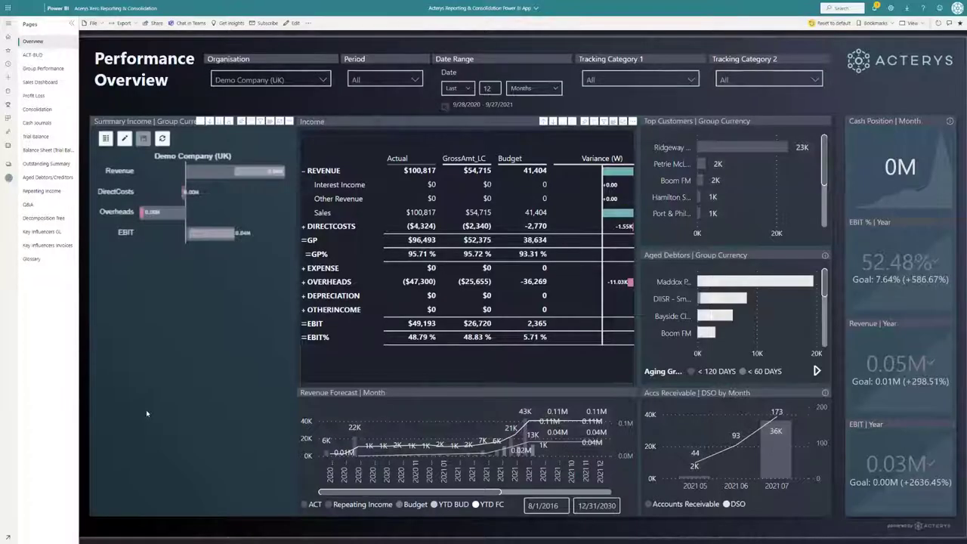
Step: Select all organisations in the Organisation slicer to consolidate, then go to the Profit Loss page
{"action": "left_click", "coordinate": [325, 79]}
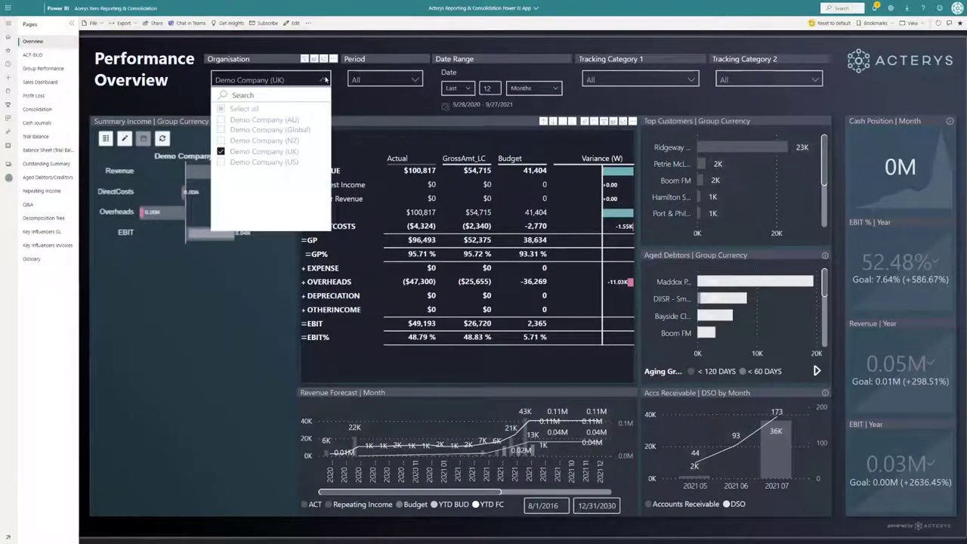
{"action": "left_click", "coordinate": [221, 108]}
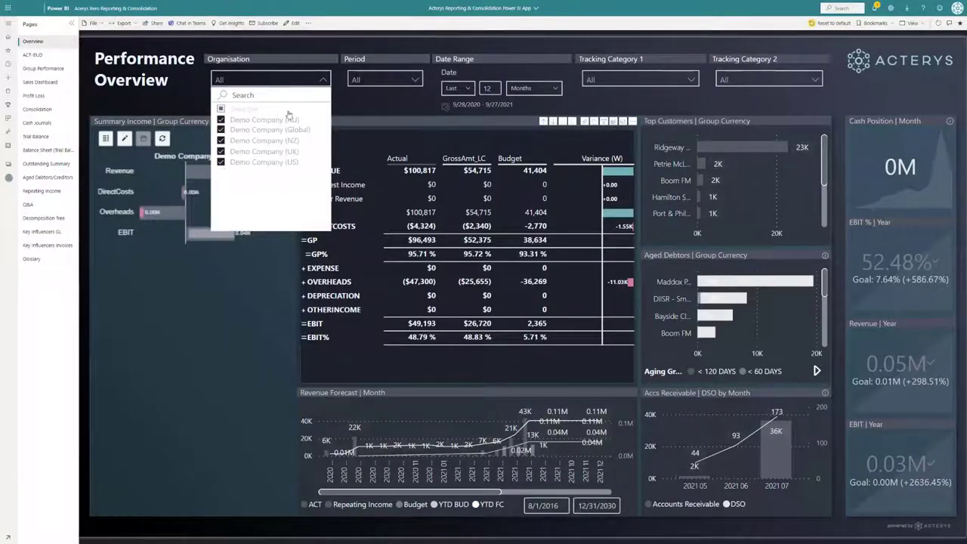
{"action": "left_click", "coordinate": [353, 112]}
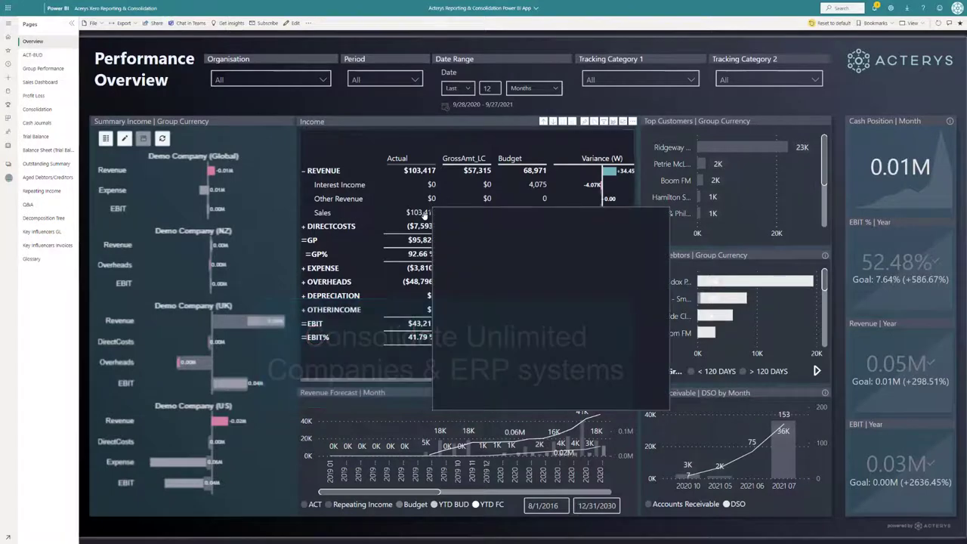
{"action": "mouse_move", "coordinate": [419, 212]}
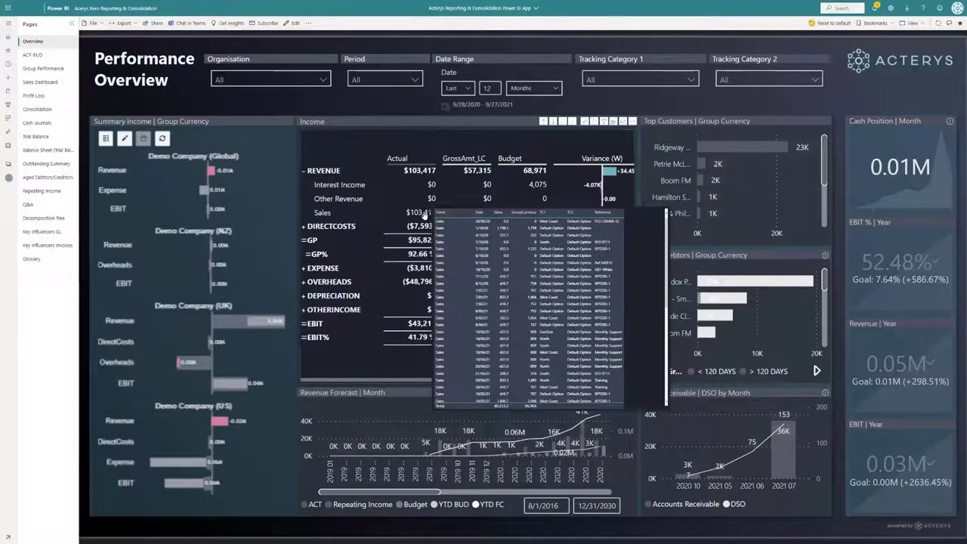
{"action": "left_click", "coordinate": [43, 99]}
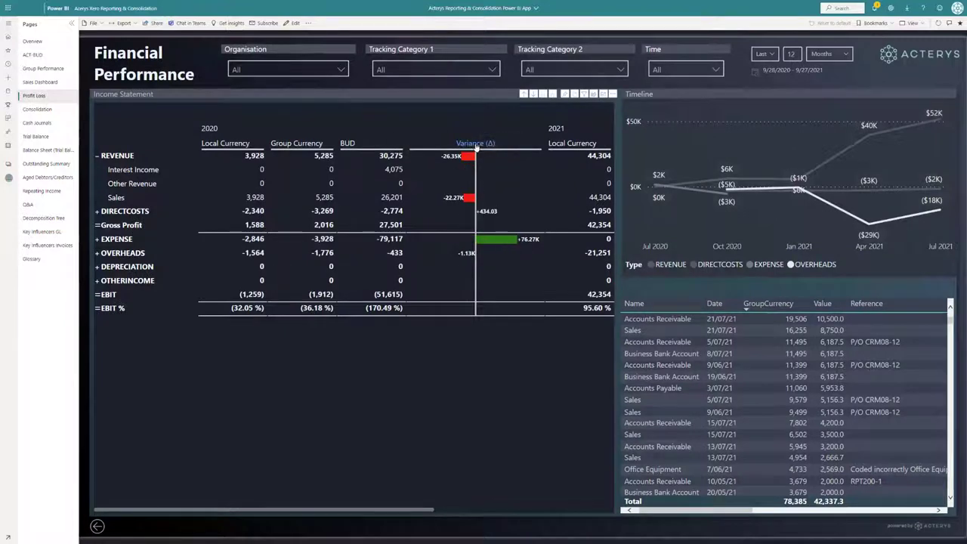
Step: Switch the Variance column from Δ through % to absolute values, then open the Sales Dashboard page
{"action": "left_click", "coordinate": [476, 145]}
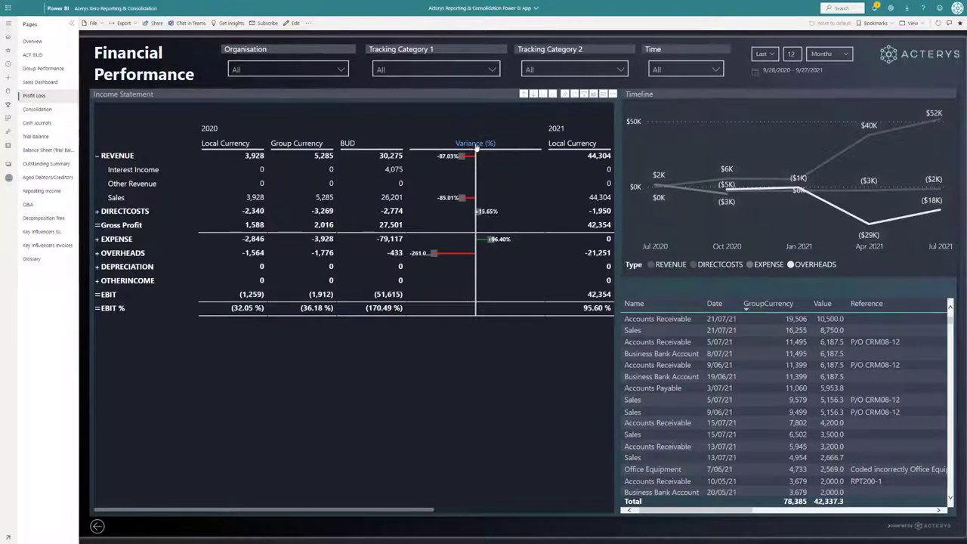
{"action": "left_click", "coordinate": [476, 145]}
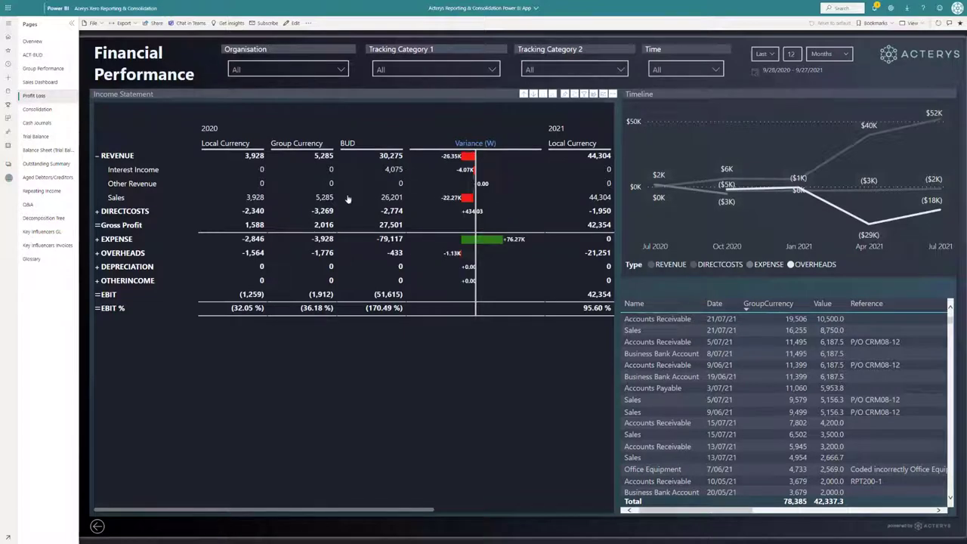
{"action": "mouse_move", "coordinate": [321, 197]}
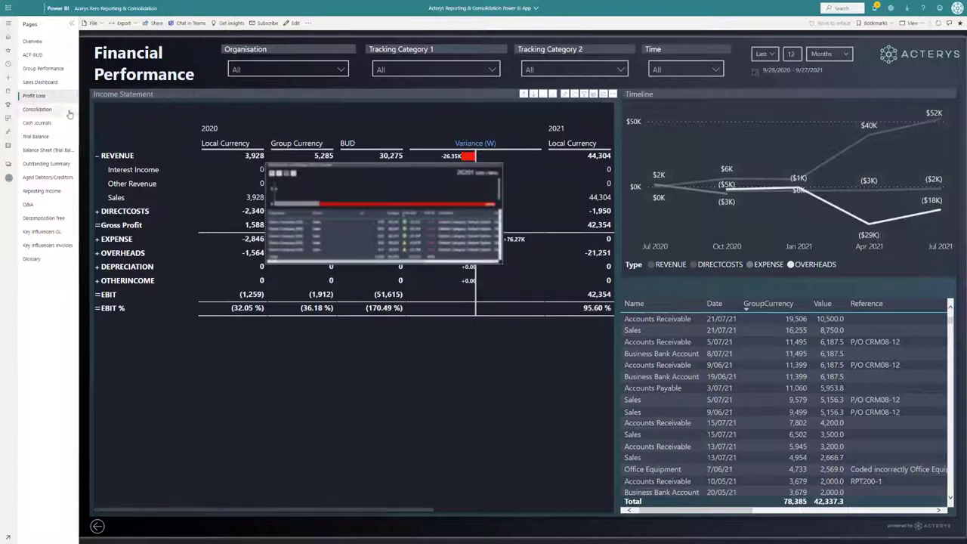
{"action": "left_click", "coordinate": [39, 85]}
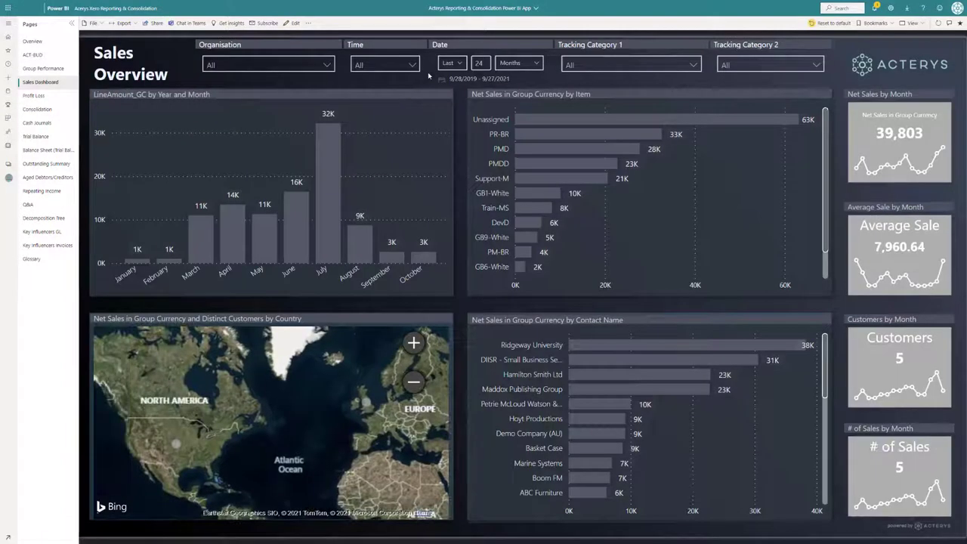
{"action": "left_click", "coordinate": [327, 142]}
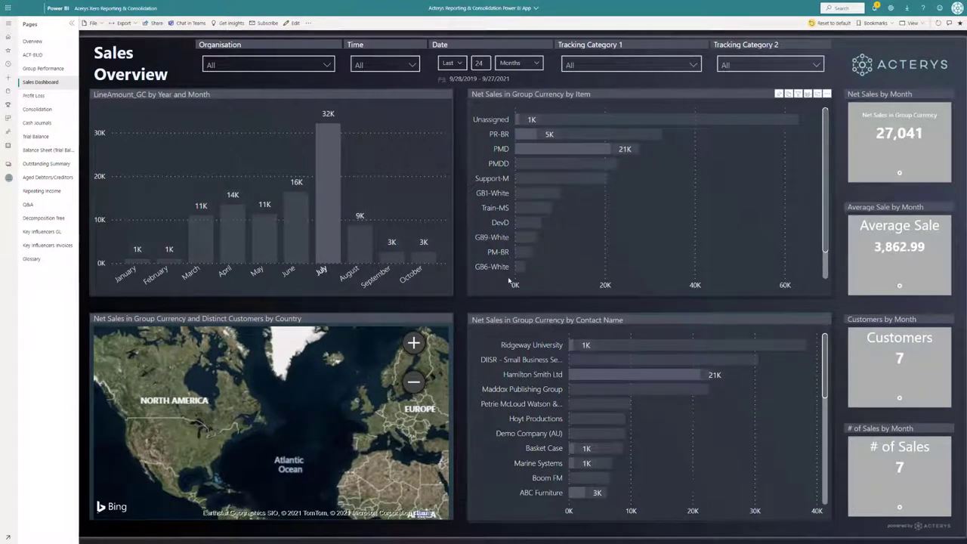
{"action": "left_click", "coordinate": [296, 215]}
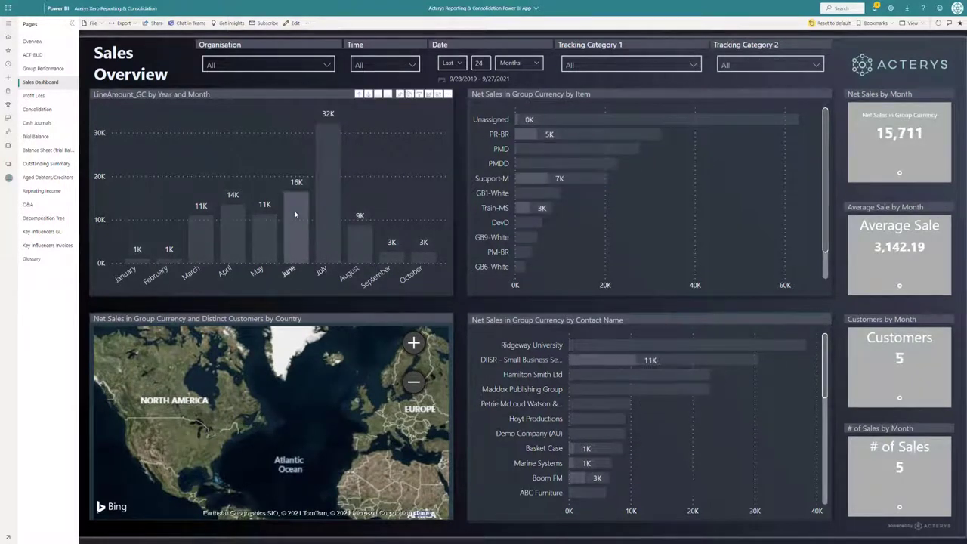
{"action": "left_click", "coordinate": [371, 148]}
{"action": "right_click", "coordinate": [329, 149]}
{"action": "mouse_move", "coordinate": [355, 198]}
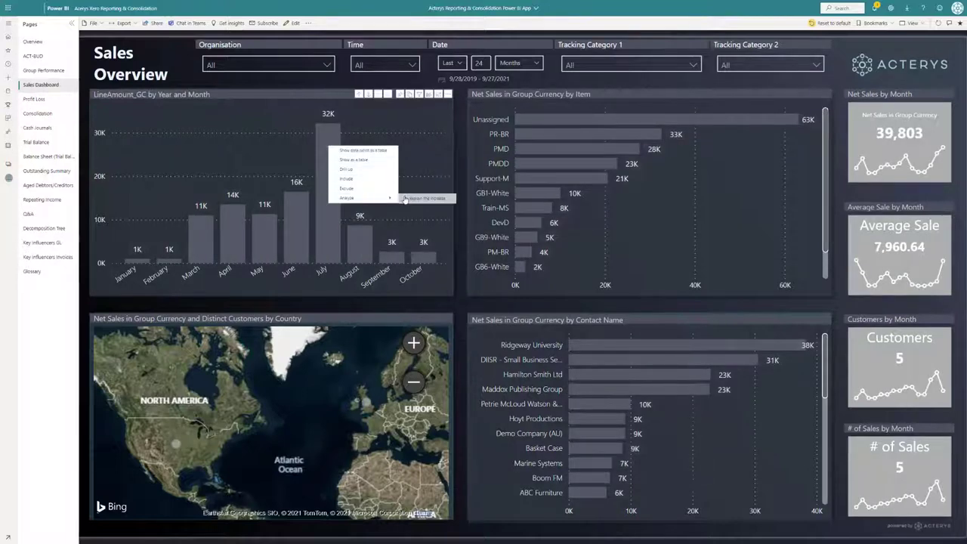
{"action": "left_click", "coordinate": [407, 198]}
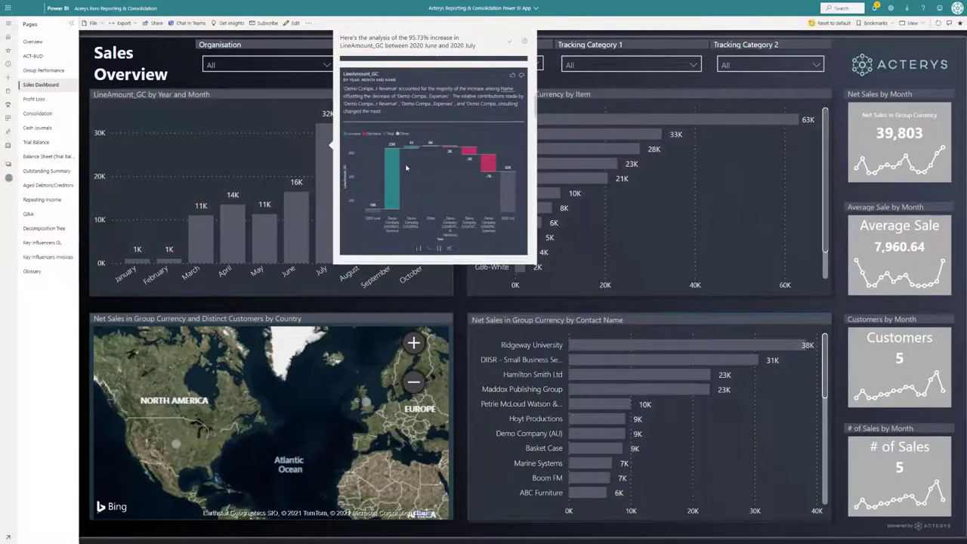
{"action": "left_click", "coordinate": [322, 86]}
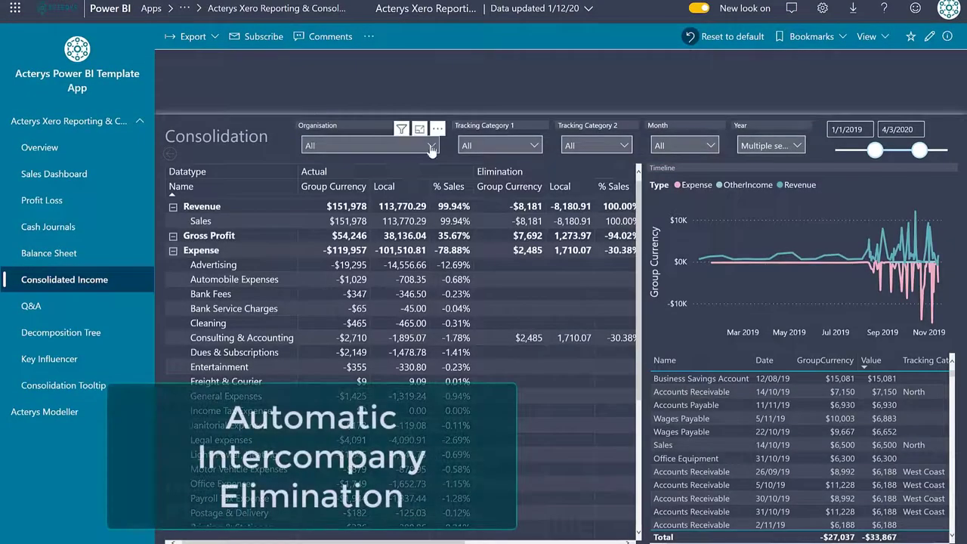
{"action": "left_click", "coordinate": [433, 146]}
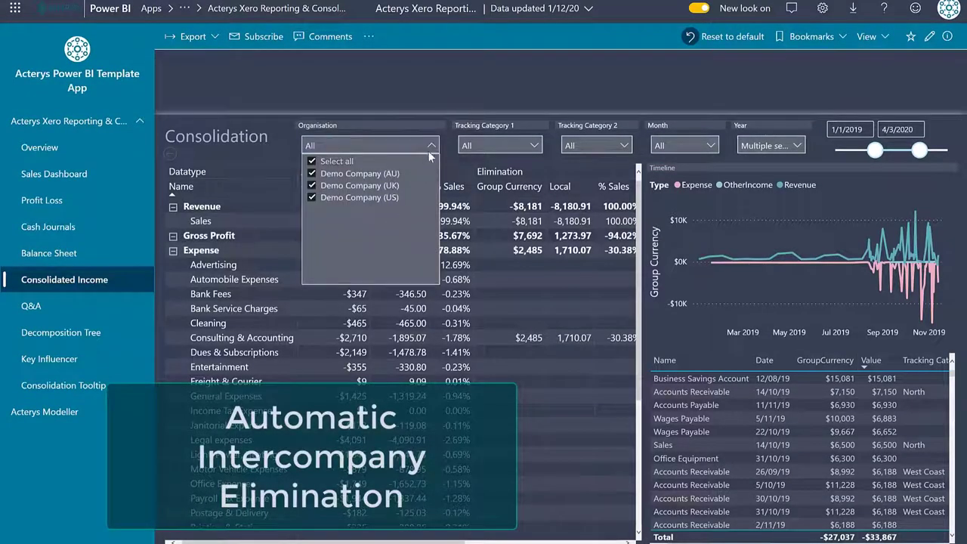
{"action": "left_click", "coordinate": [433, 146]}
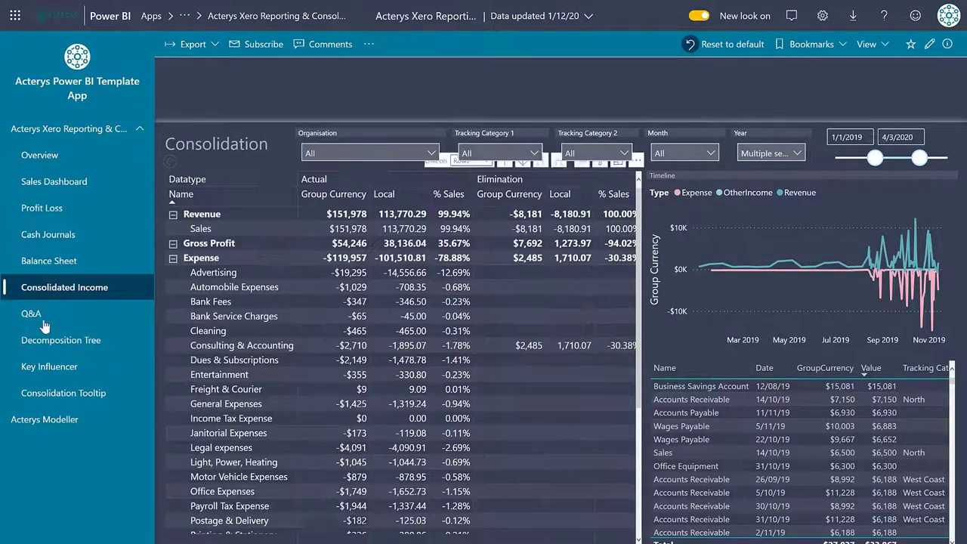
Step: On the Q&A page, ask 'what was the revenue per city' and refine it with 2019
{"action": "left_click", "coordinate": [40, 321]}
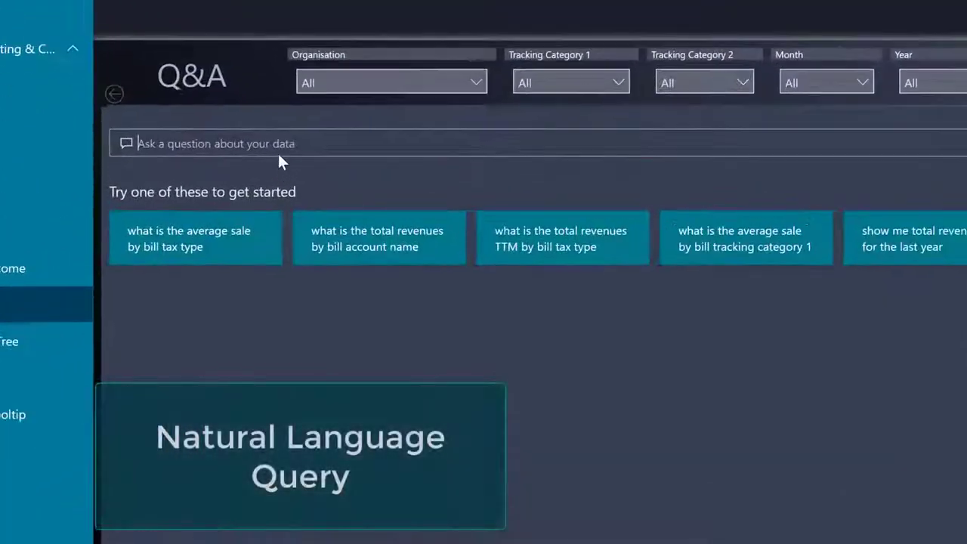
{"action": "type", "text": "what w"}
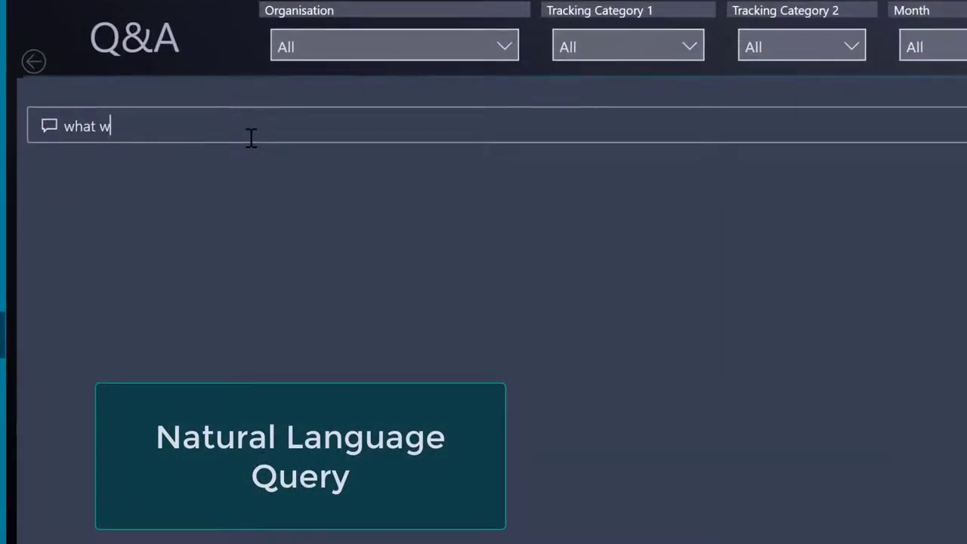
{"action": "type", "text": "as the reven"}
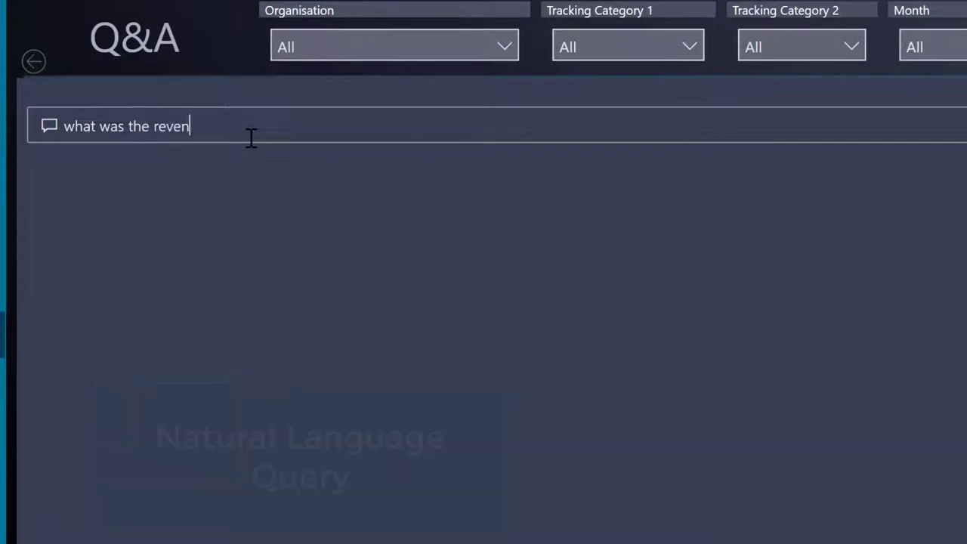
{"action": "type", "text": "ue per cit"}
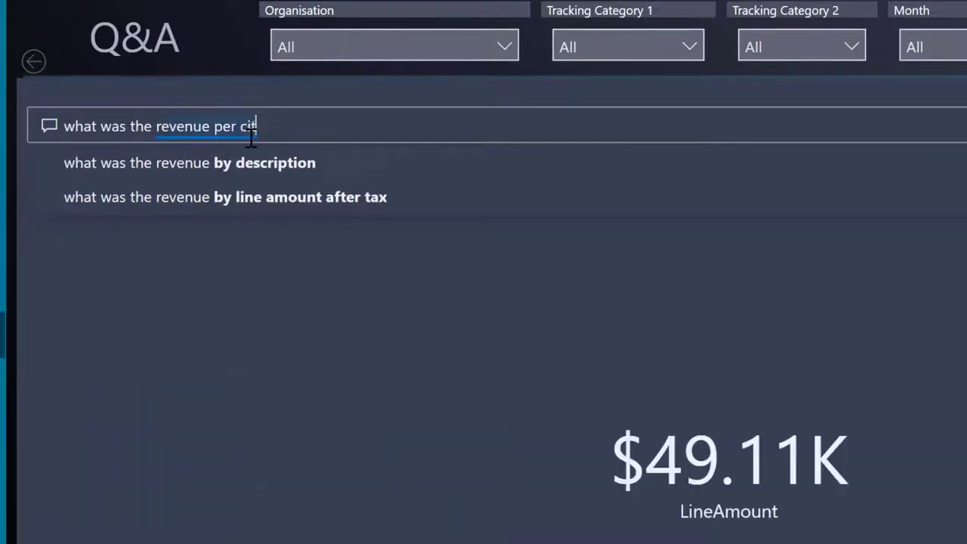
{"action": "type", "text": "y"}
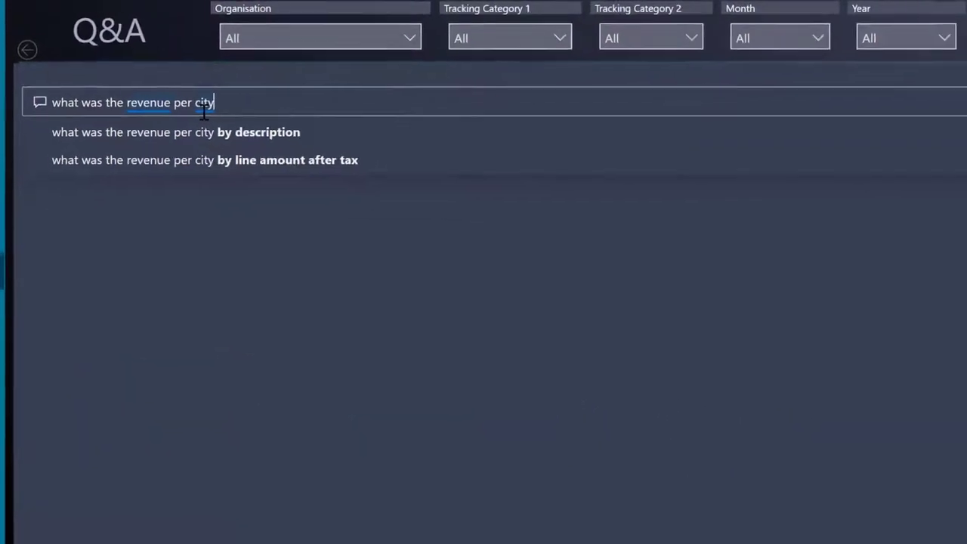
{"action": "key", "text": "Return"}
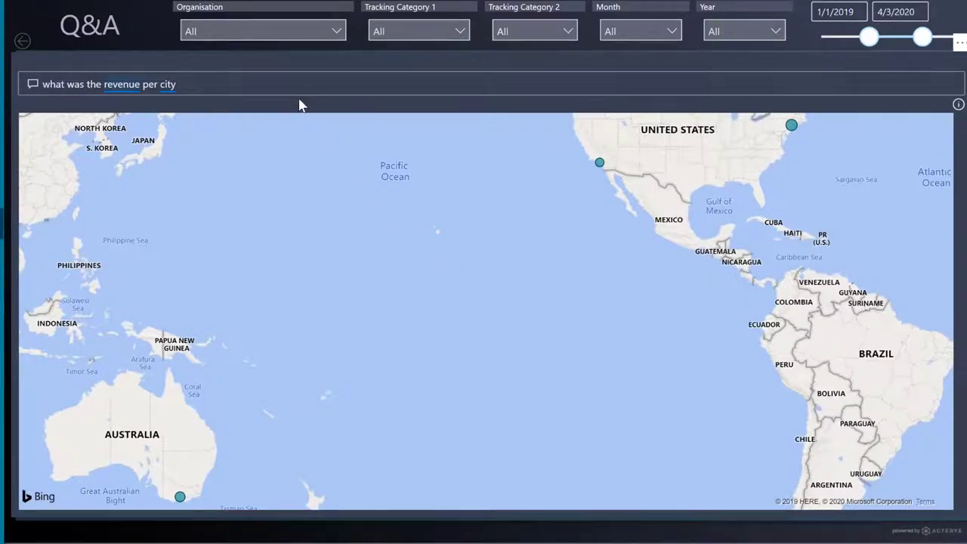
{"action": "type", "text": "2019"}
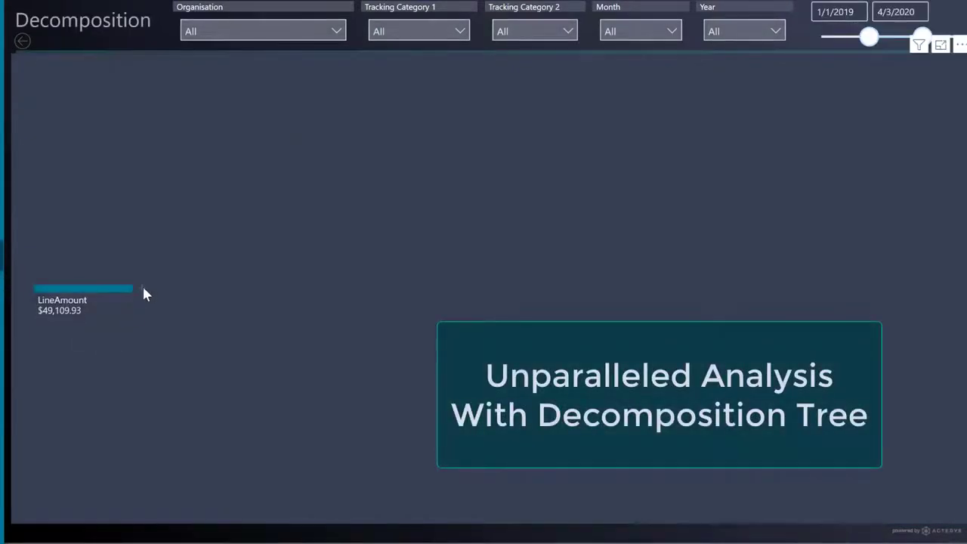
Step: Break LineAmount down by Organization, Demo Company (AU) by Item, and Train-MS by City
{"action": "left_click", "coordinate": [145, 293]}
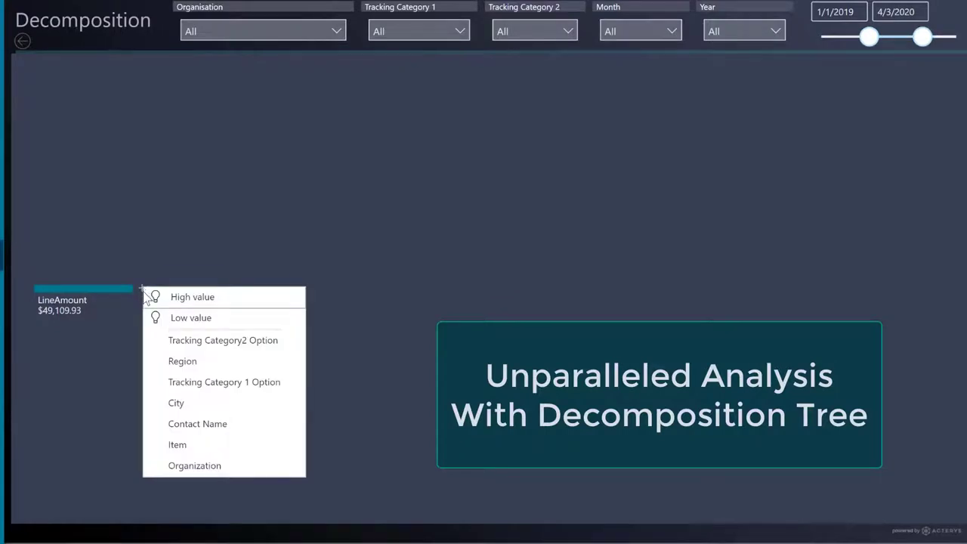
{"action": "left_click", "coordinate": [194, 468]}
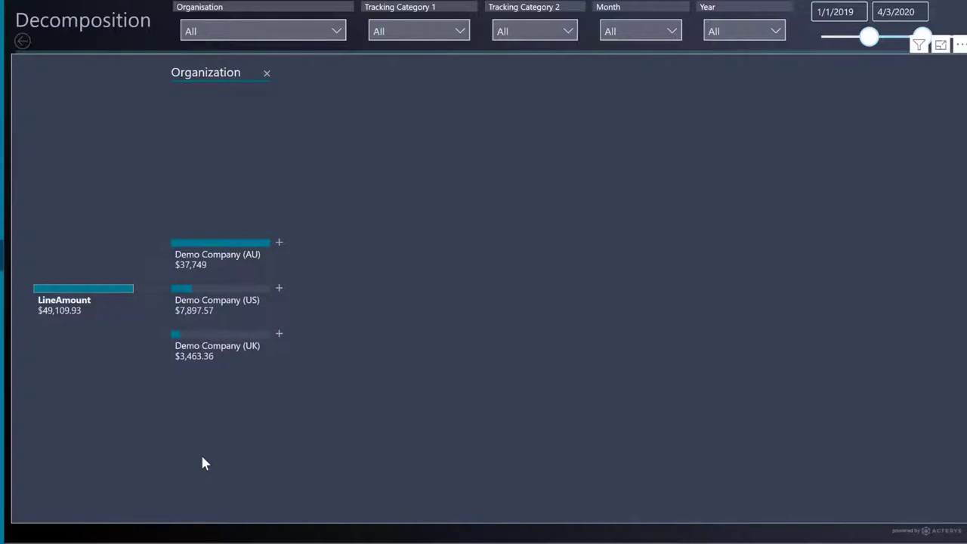
{"action": "left_click", "coordinate": [278, 242]}
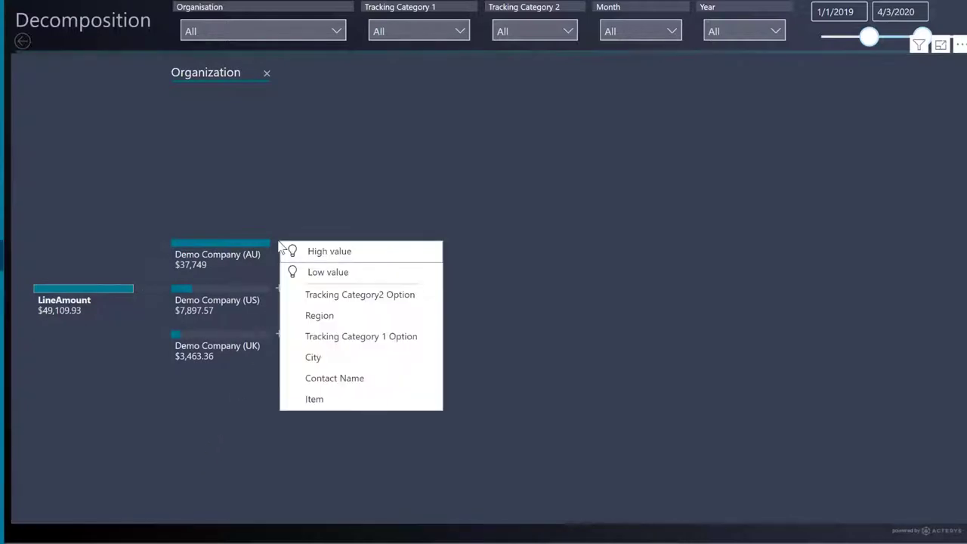
{"action": "left_click", "coordinate": [346, 400]}
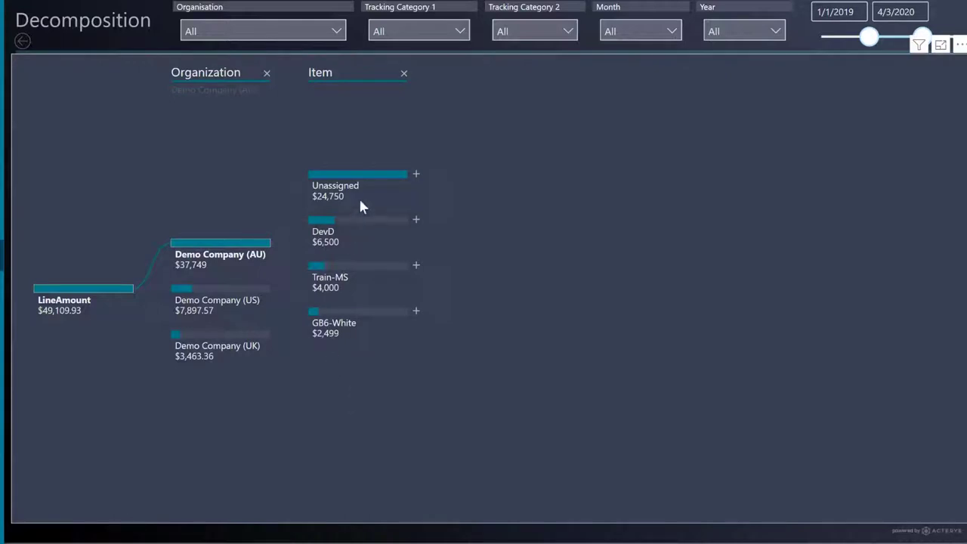
{"action": "left_click", "coordinate": [420, 265]}
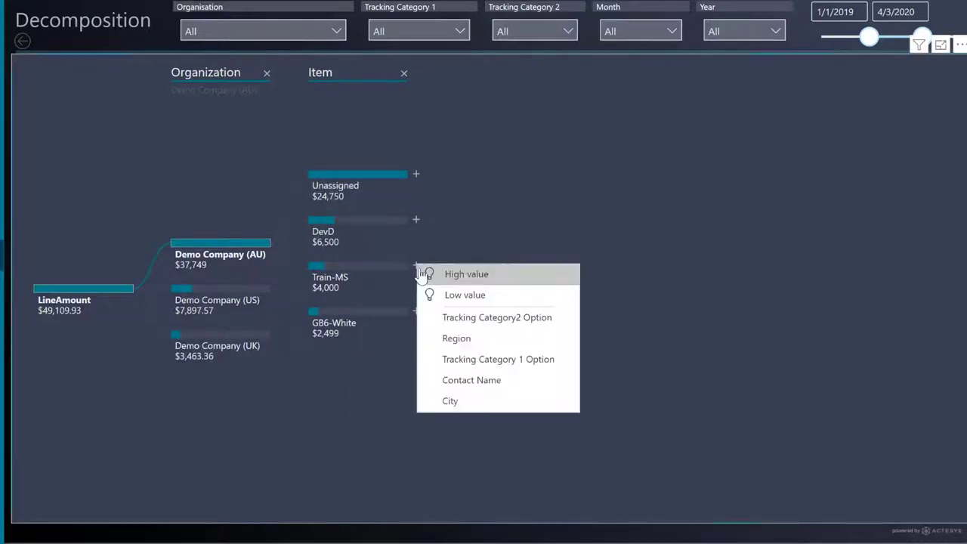
{"action": "left_click", "coordinate": [474, 405]}
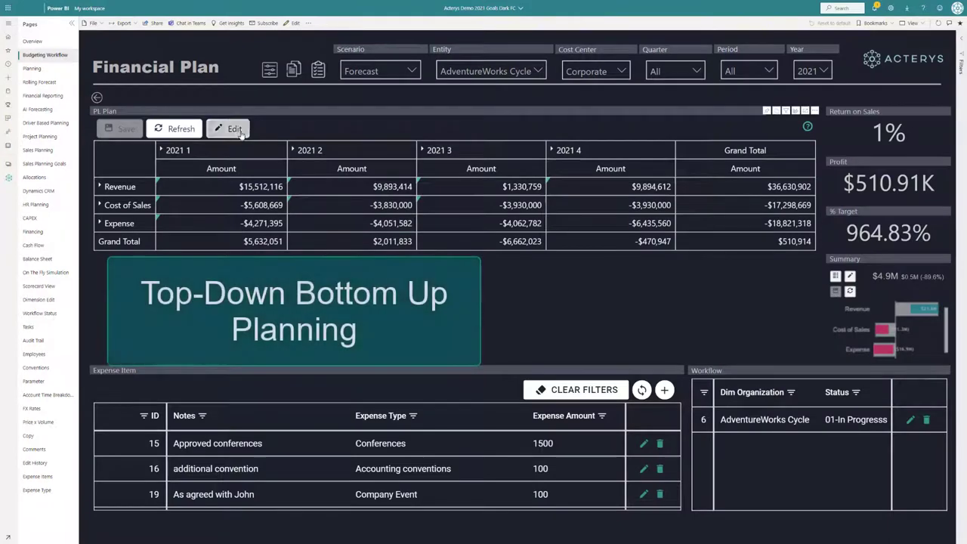
Step: Set the 2021-01-01 Returns and Adjustments value to -10,000 under Cost of Sales
{"action": "left_click", "coordinate": [235, 130]}
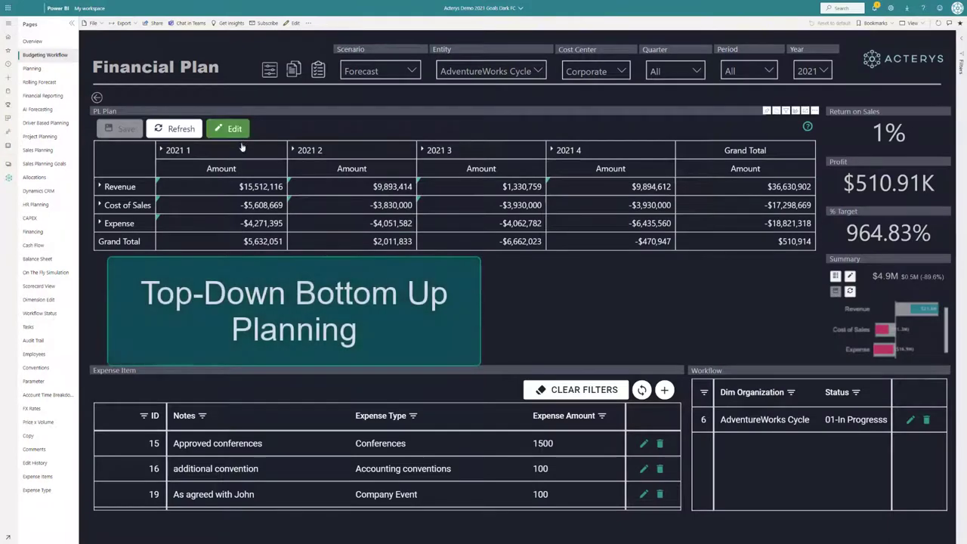
{"action": "left_click", "coordinate": [113, 225]}
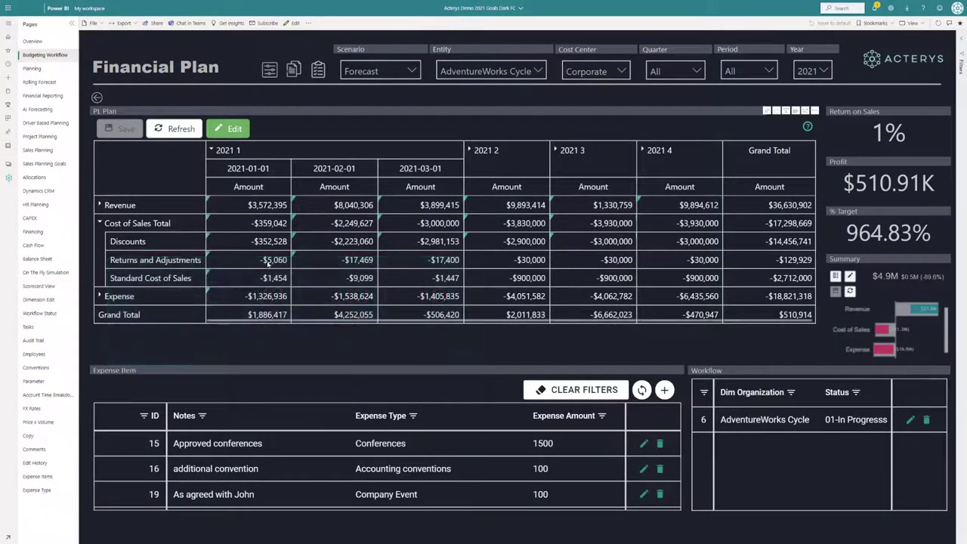
{"action": "double_click", "coordinate": [268, 261]}
{"action": "type", "text": "-10000"}
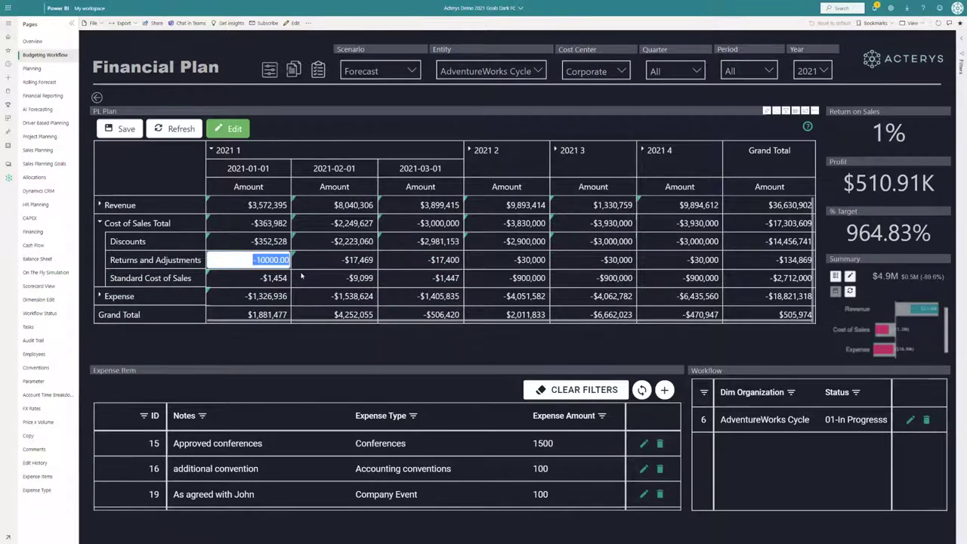
{"action": "key", "text": "Return"}
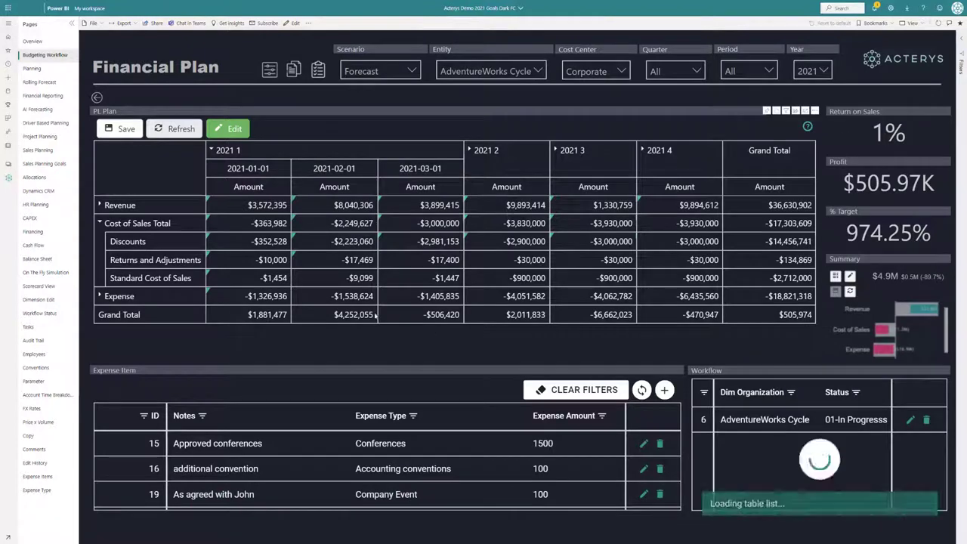
{"action": "left_click", "coordinate": [125, 223]}
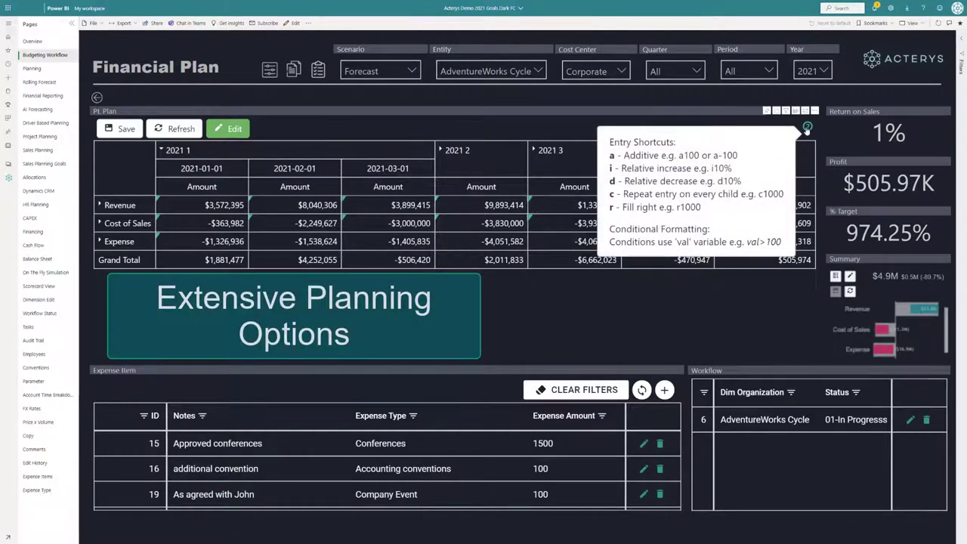
Step: Apply an i10% splash adjustment to the 2021 1 quarterly Cost of Sales value
{"action": "left_click", "coordinate": [161, 150]}
{"action": "double_click", "coordinate": [257, 205]}
{"action": "type", "text": "i10%"}
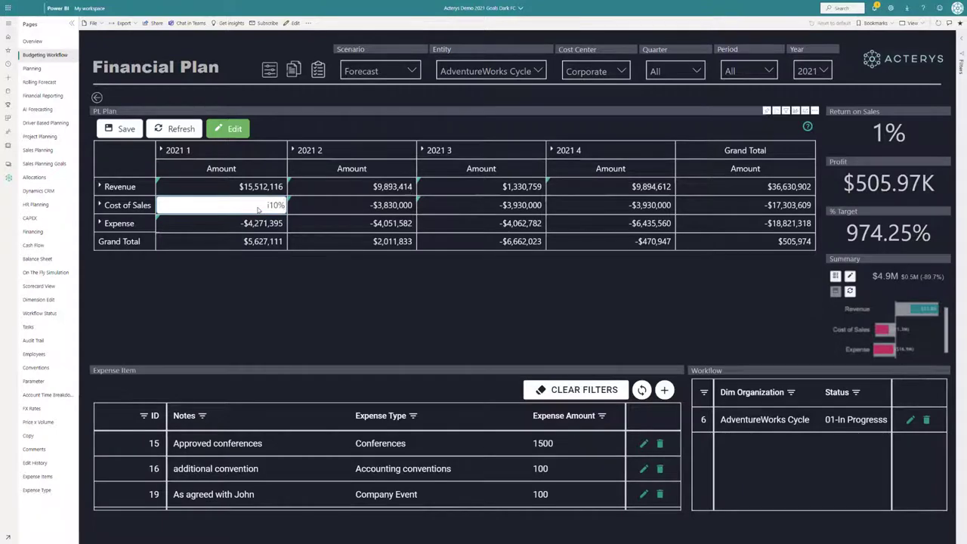
{"action": "key", "text": "Return"}
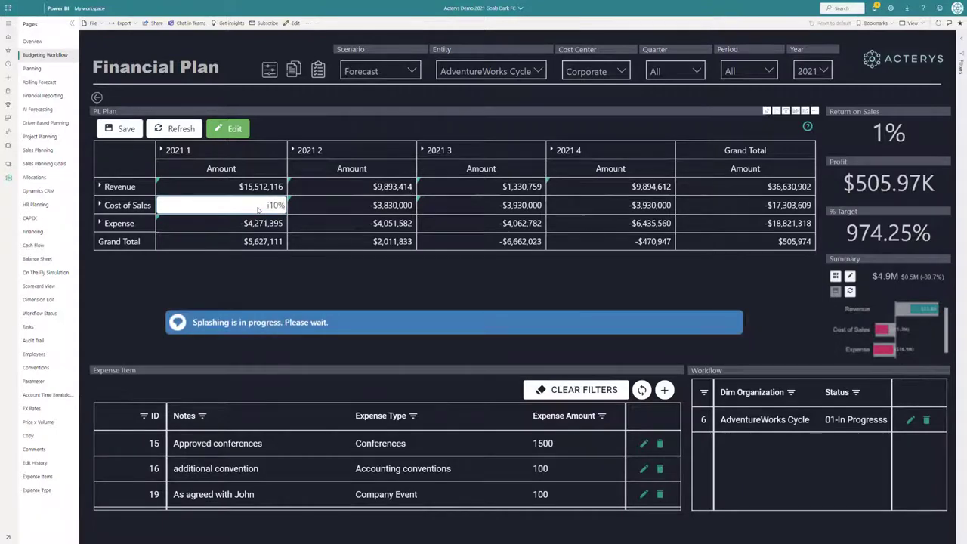